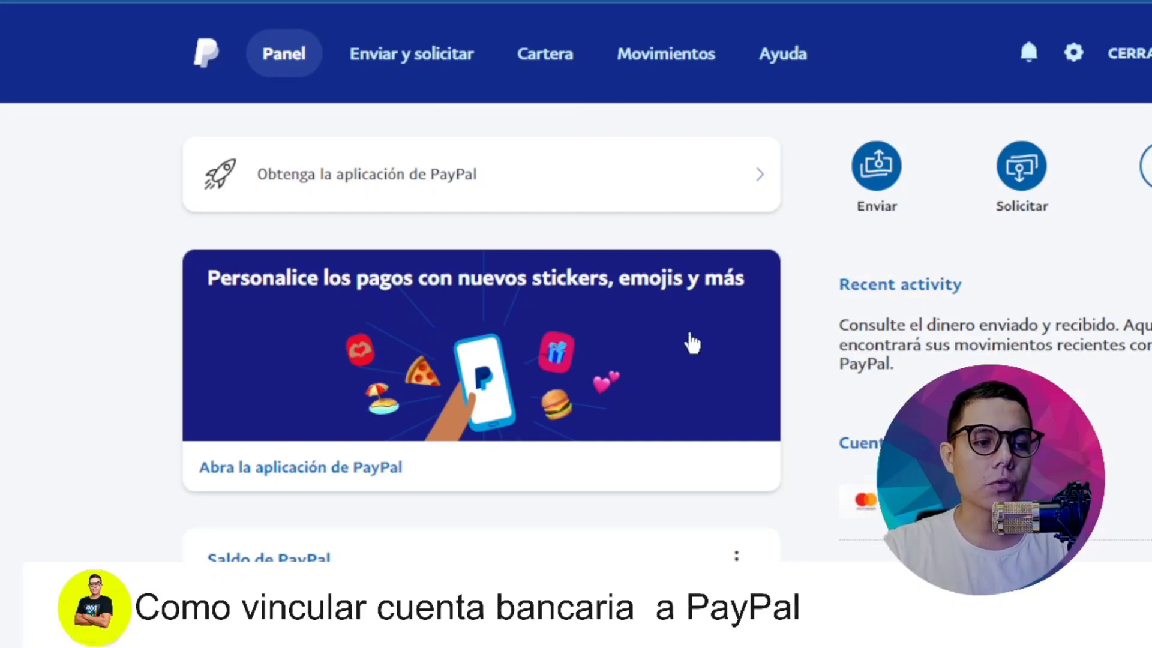
Step: Open the Cartera wallet page from the dashboard's 'Cuentas bancarias y tarjetas' link
{"action": "scroll", "coordinate": [846, 372], "scroll_direction": "down", "scroll_amount": 3}
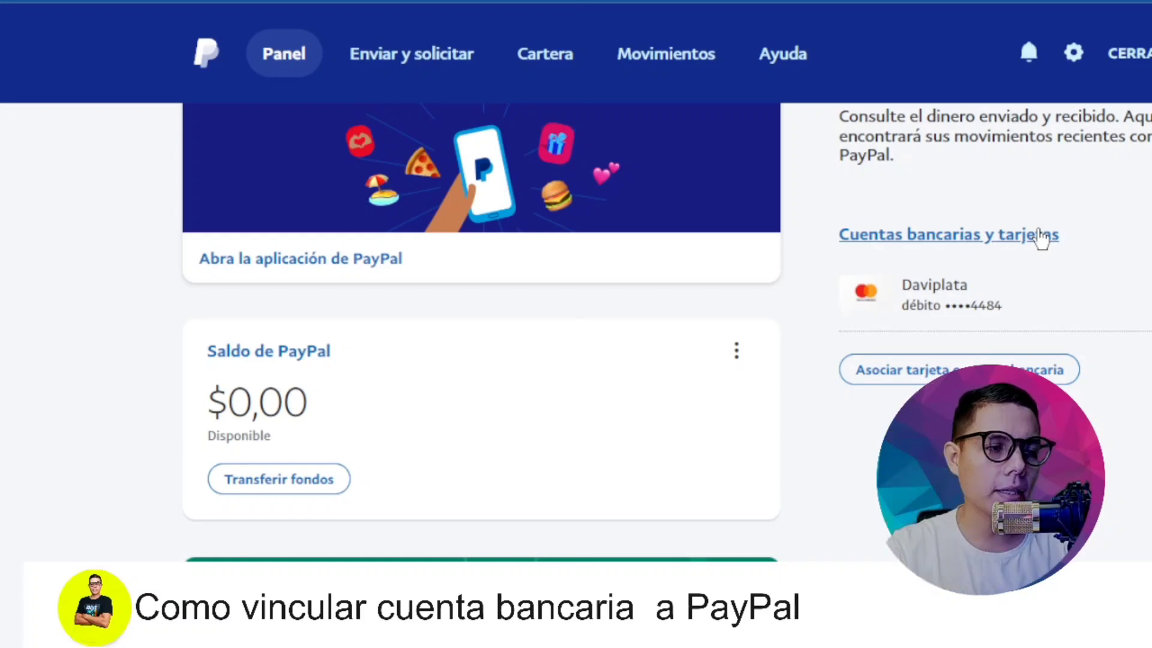
{"action": "scroll", "coordinate": [556, 185], "scroll_direction": "up", "scroll_amount": 3}
{"action": "scroll", "coordinate": [559, 185], "scroll_direction": "down", "scroll_amount": 10}
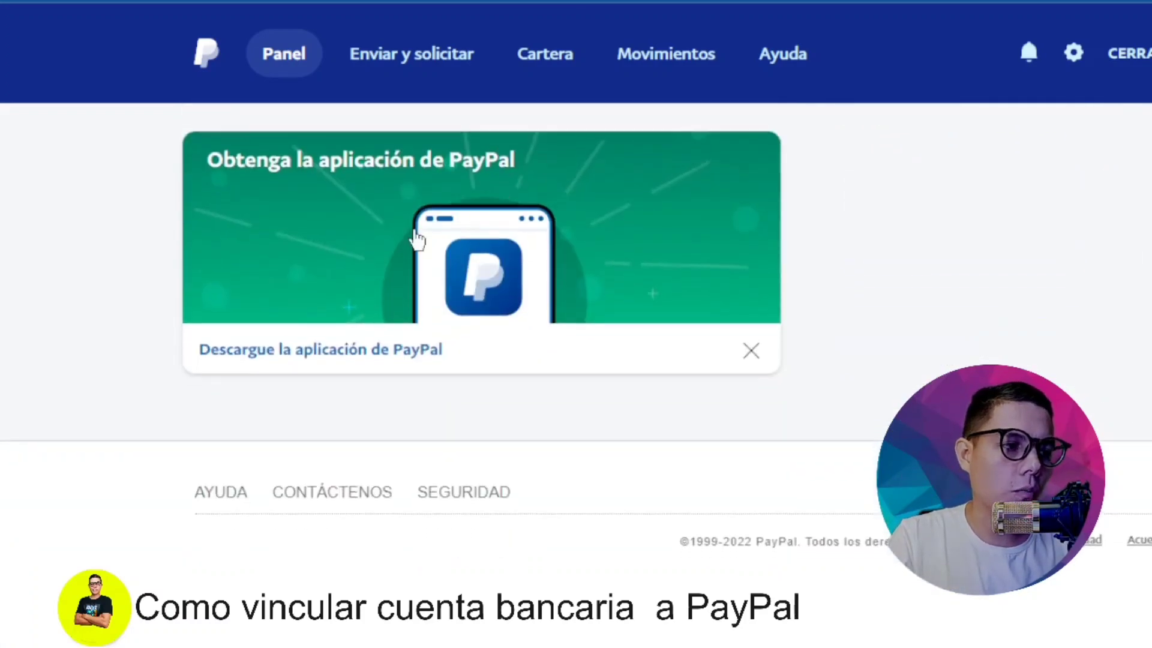
{"action": "scroll", "coordinate": [314, 384], "scroll_direction": "up", "scroll_amount": 5}
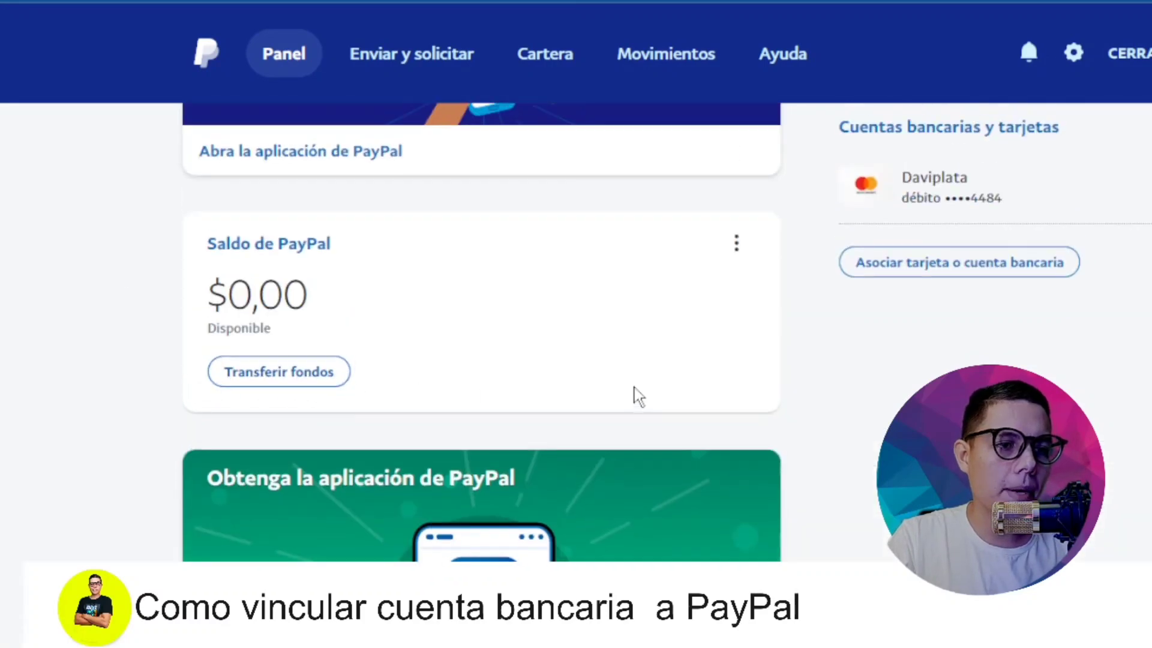
{"action": "scroll", "coordinate": [637, 396], "scroll_direction": "up", "scroll_amount": 3}
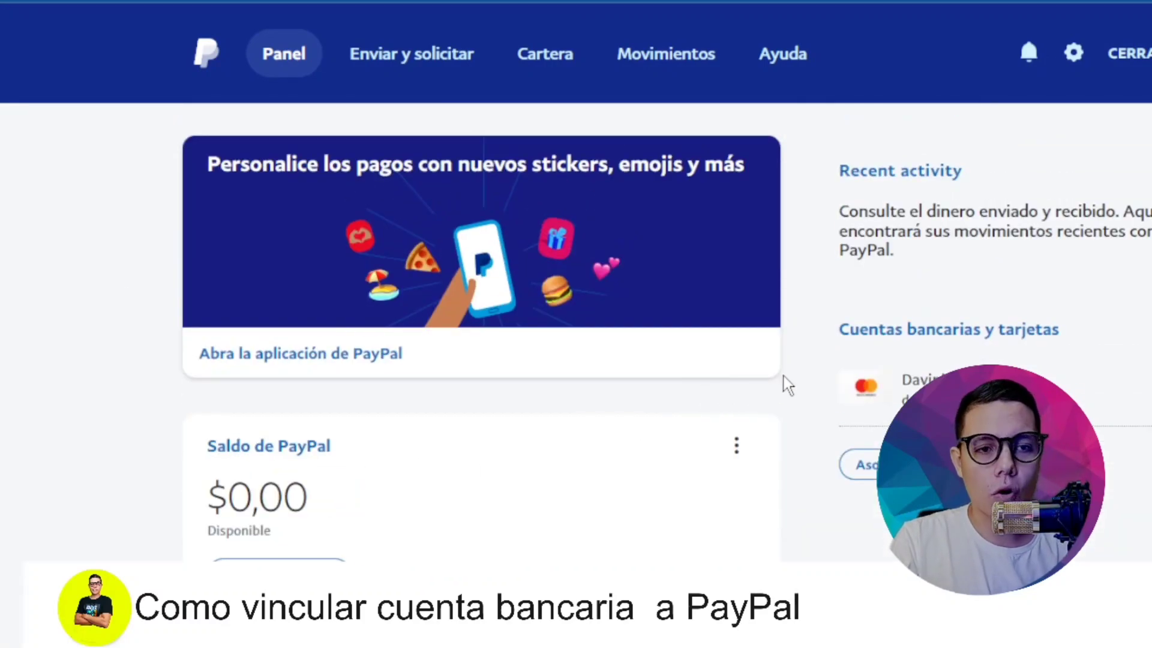
{"action": "left_click", "coordinate": [966, 335]}
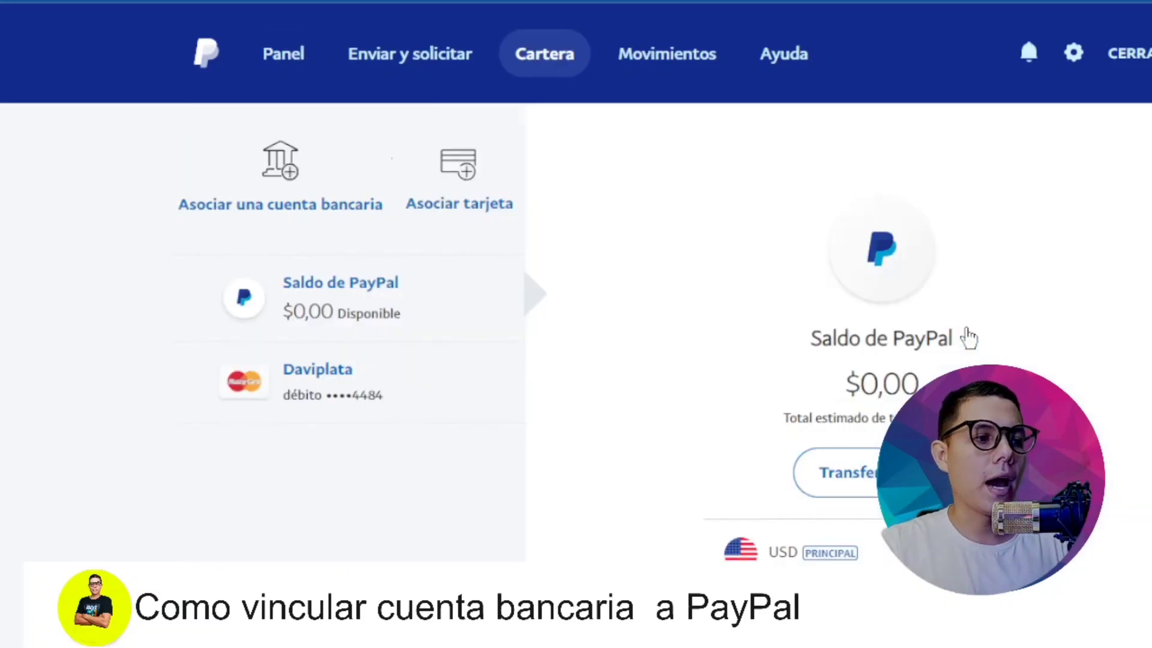
{"action": "scroll", "coordinate": [645, 355], "scroll_direction": "down", "scroll_amount": 2}
{"action": "scroll", "coordinate": [647, 357], "scroll_direction": "up", "scroll_amount": 2}
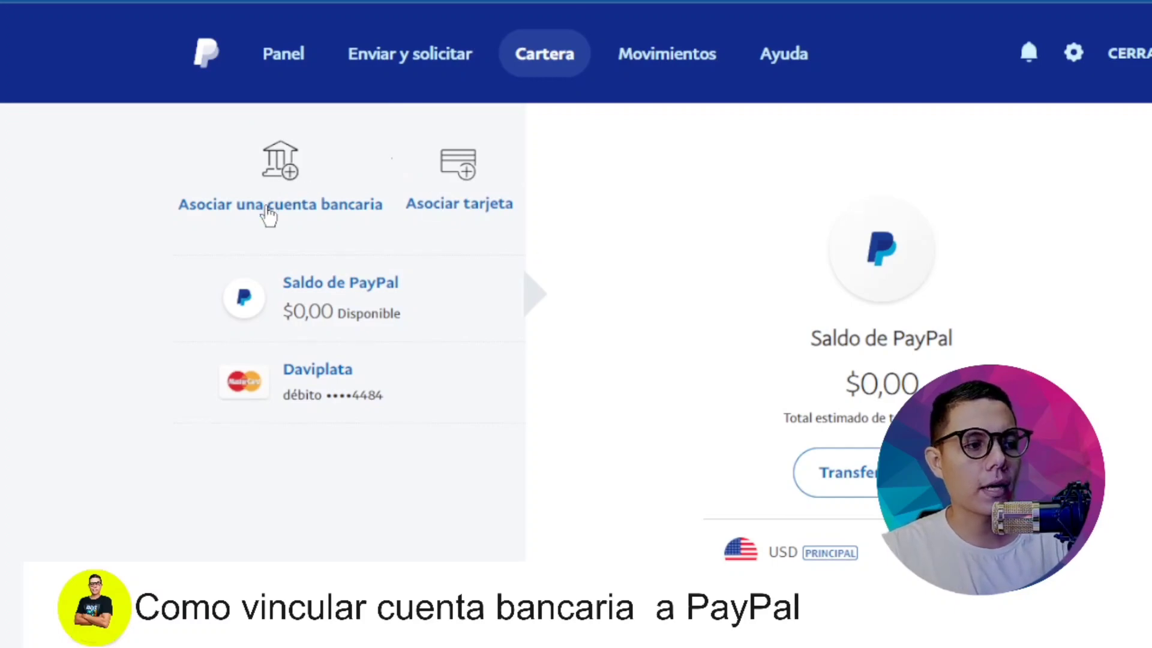
Step: Start 'Asociar una cuenta bancaria' from Cartera and place the cursor in 'Nombre del banco'
{"action": "left_click", "coordinate": [268, 214]}
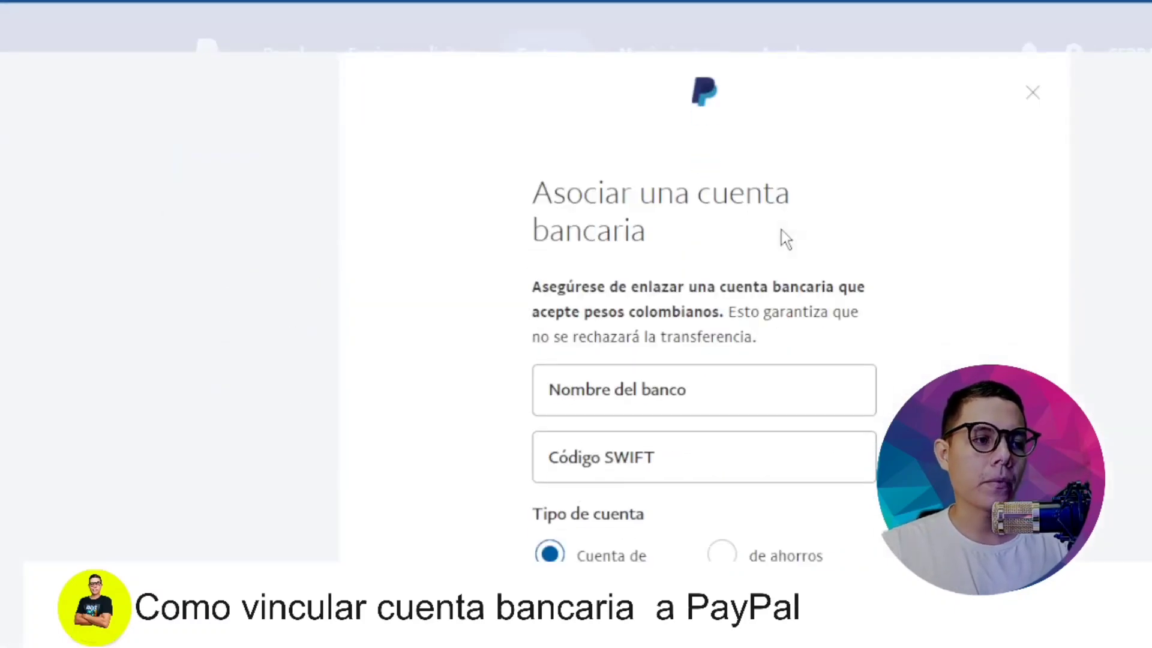
{"action": "scroll", "coordinate": [775, 231], "scroll_direction": "down", "scroll_amount": 2}
{"action": "scroll", "coordinate": [776, 231], "scroll_direction": "up", "scroll_amount": 2}
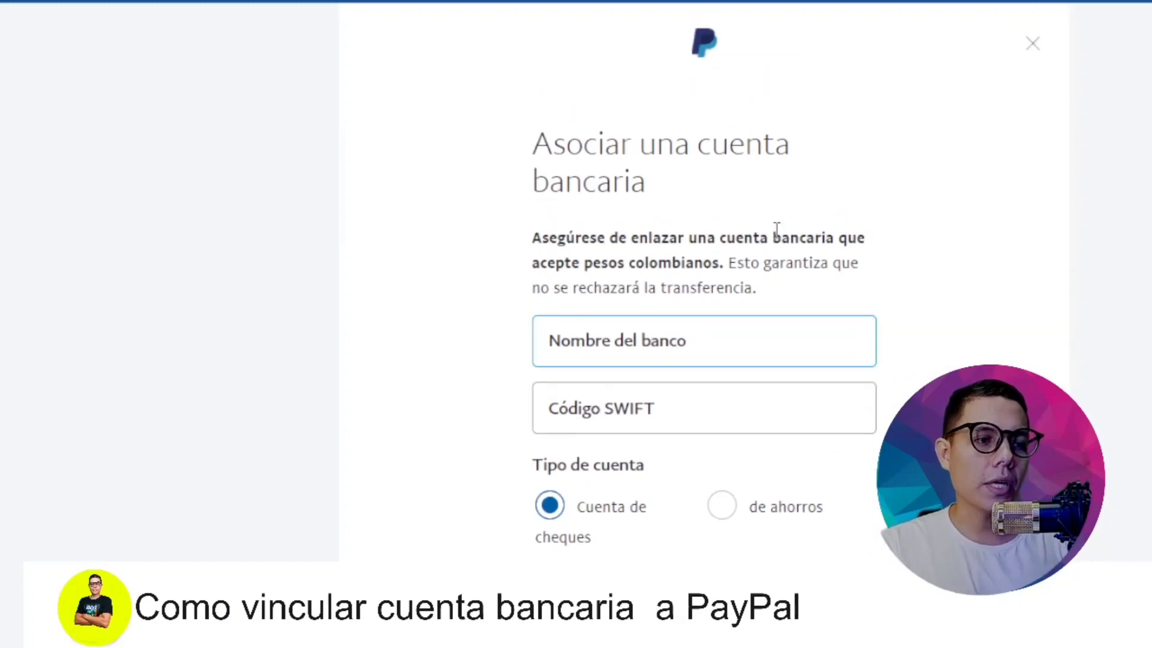
{"action": "left_click", "coordinate": [776, 229]}
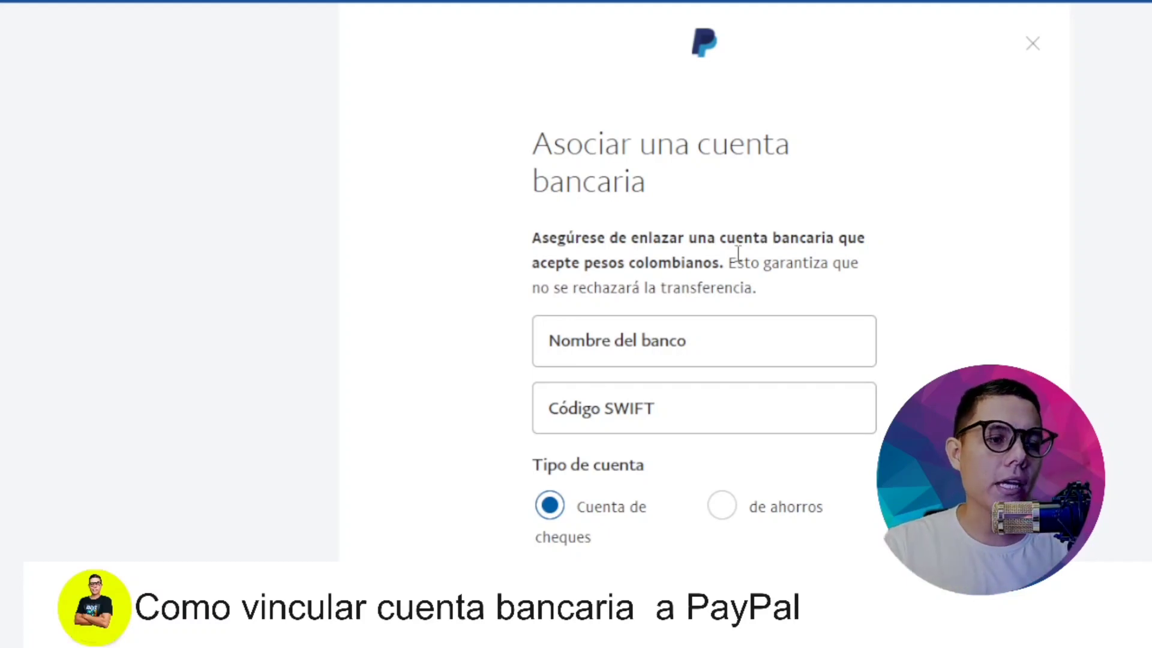
{"action": "left_click_drag", "start_coordinate": [737, 263], "coordinate": [758, 286]}
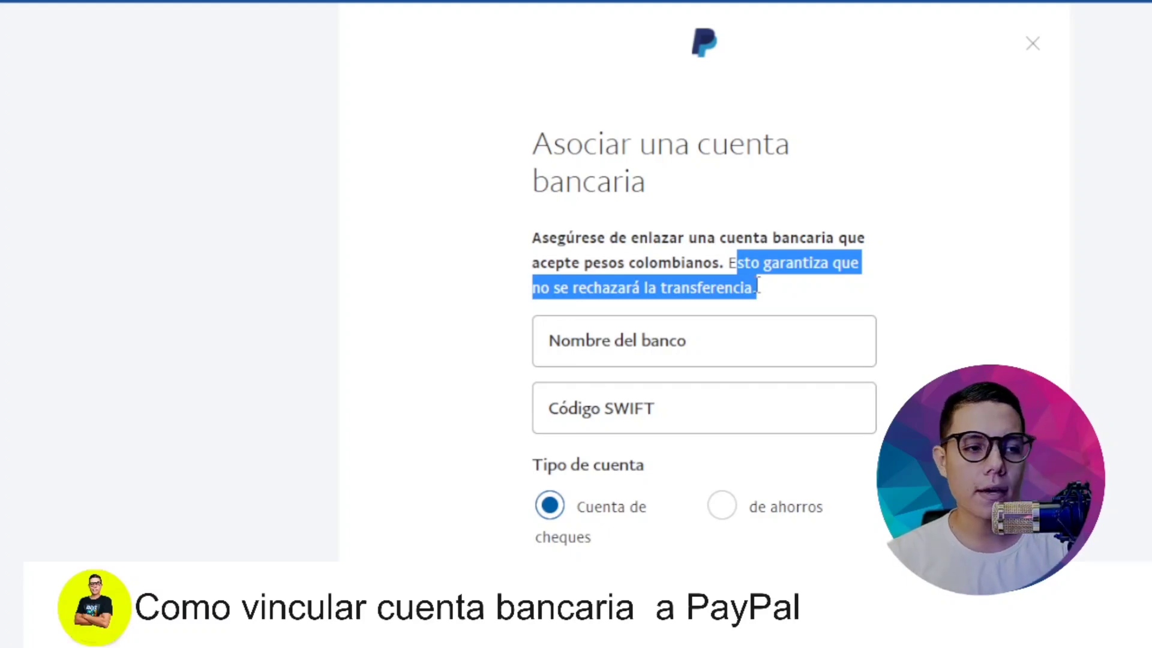
{"action": "left_click", "coordinate": [731, 326]}
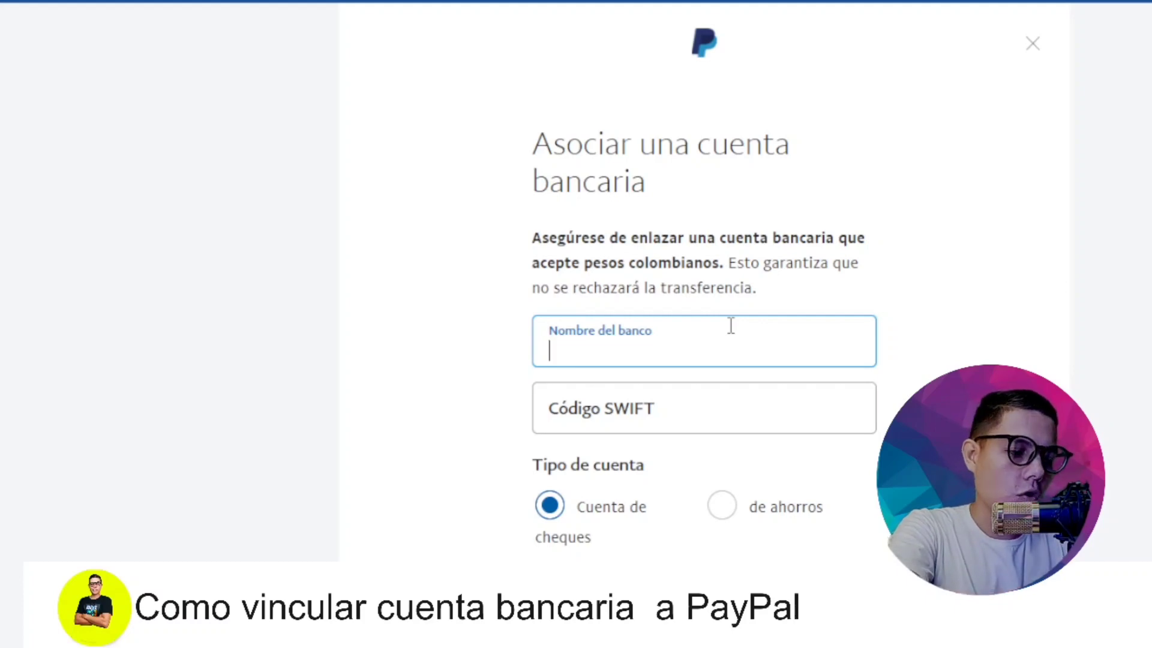
Step: Enter 'Bancolombia' as the bank name and move to the 'Código SWIFT' field
{"action": "type", "text": "Banco"}
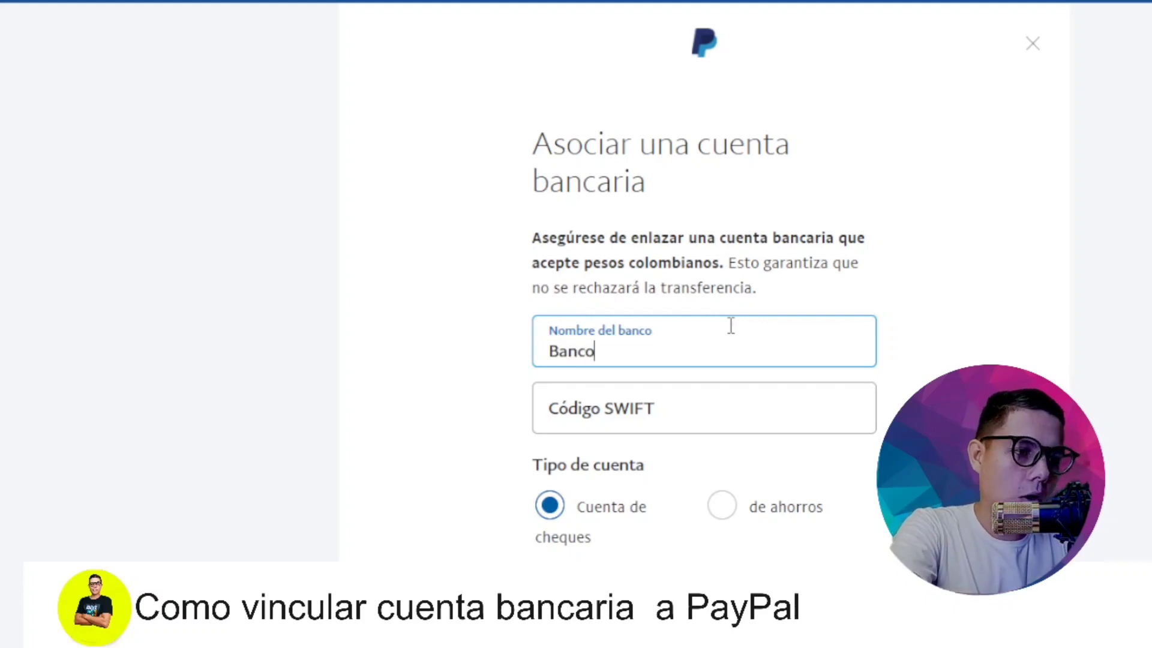
{"action": "type", "text": "lombia"}
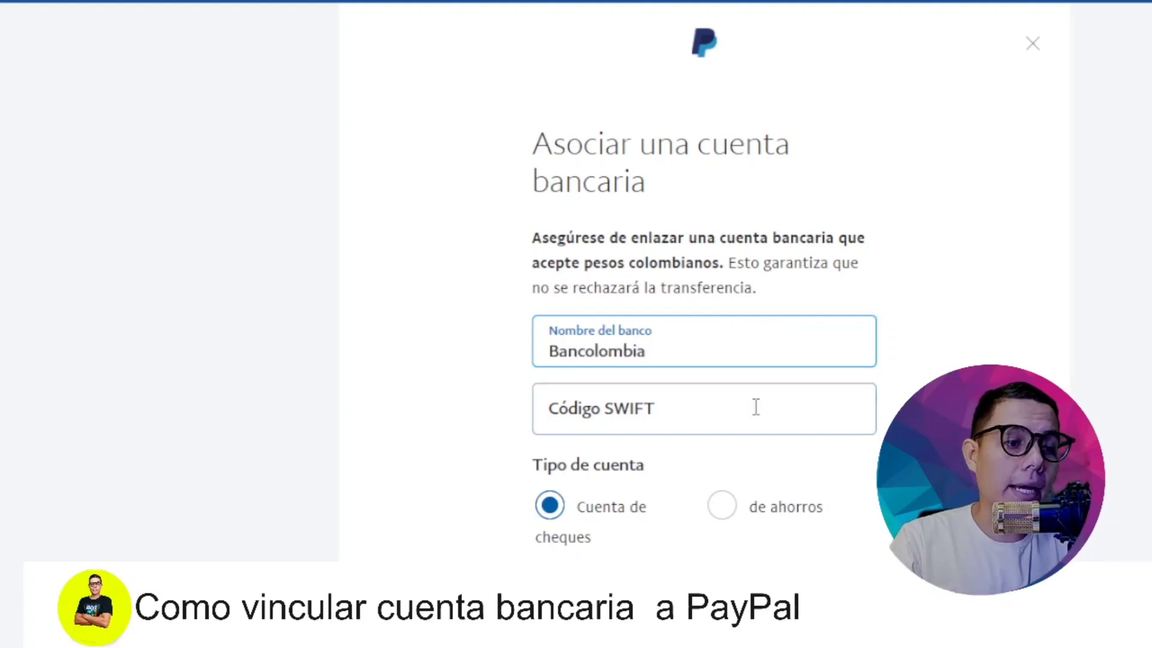
{"action": "left_click", "coordinate": [756, 409]}
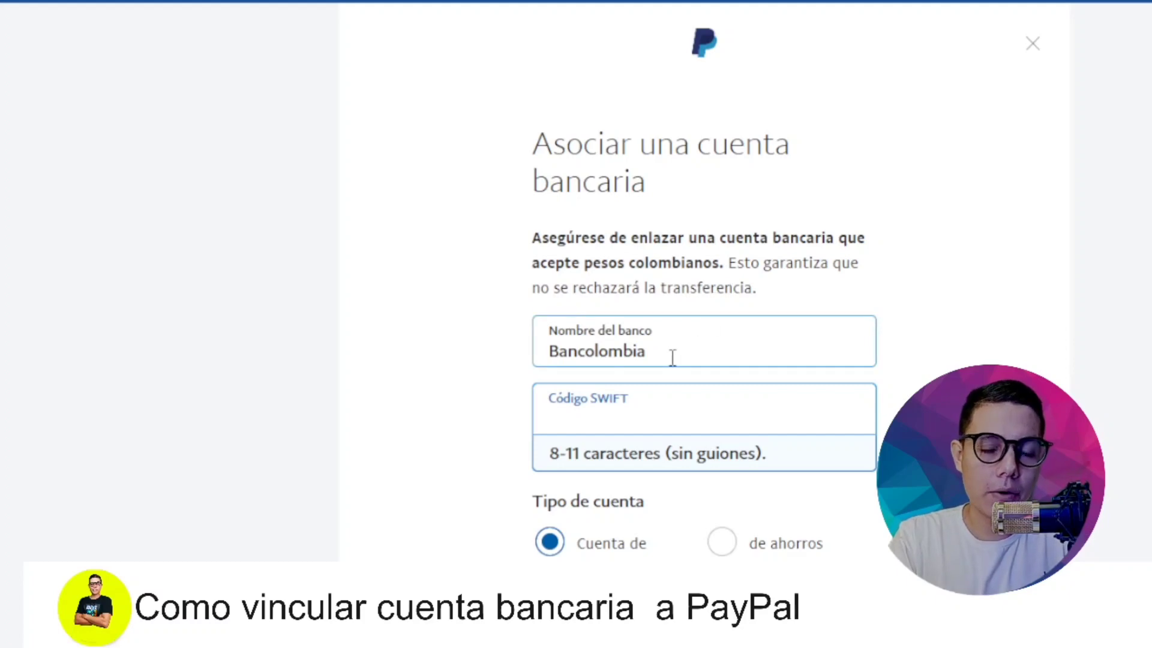
{"action": "double_click", "coordinate": [634, 349]}
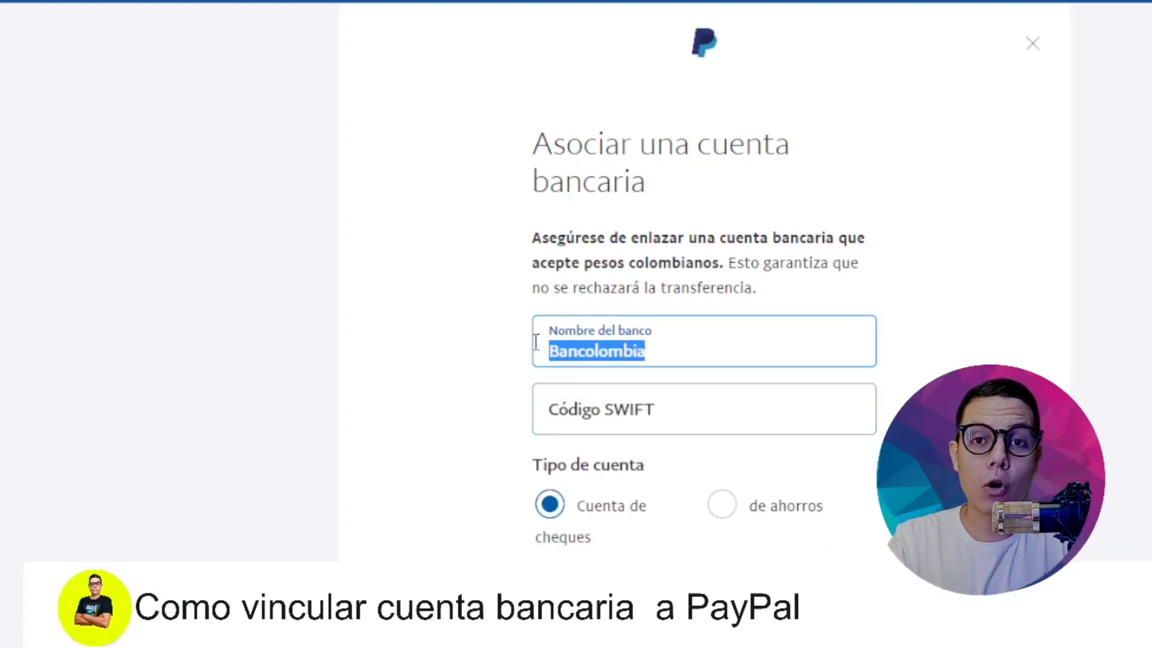
{"action": "left_click", "coordinate": [646, 407]}
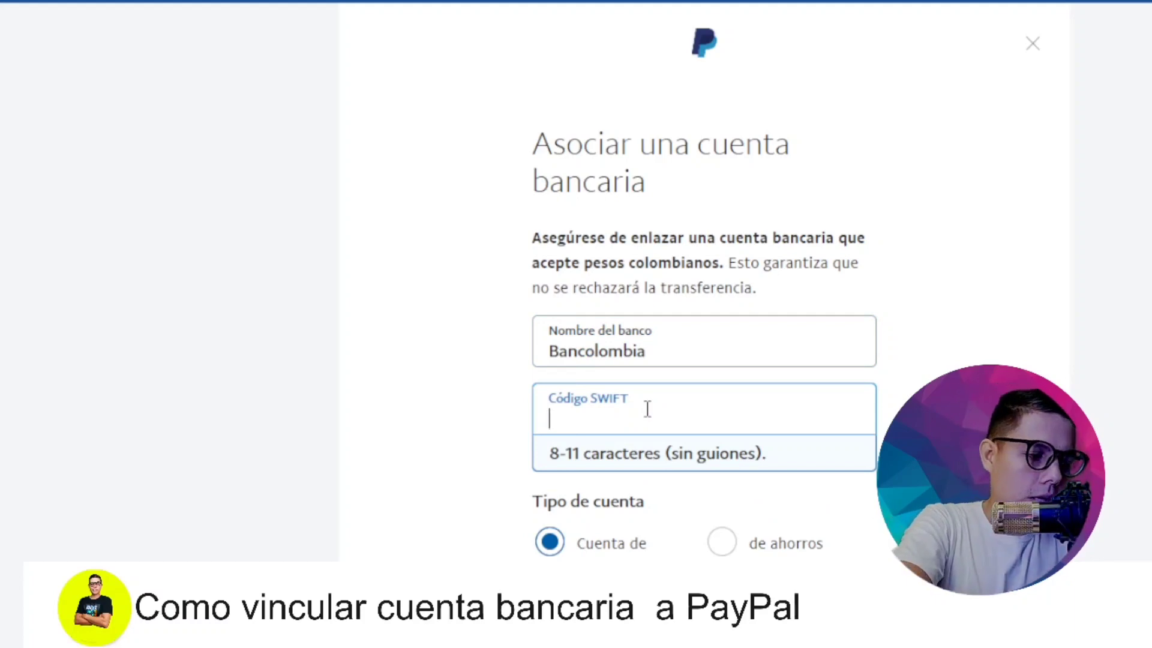
Step: Enter COLOCOBM as the SWIFT code and select it to verify it
{"action": "type", "text": "COLO"}
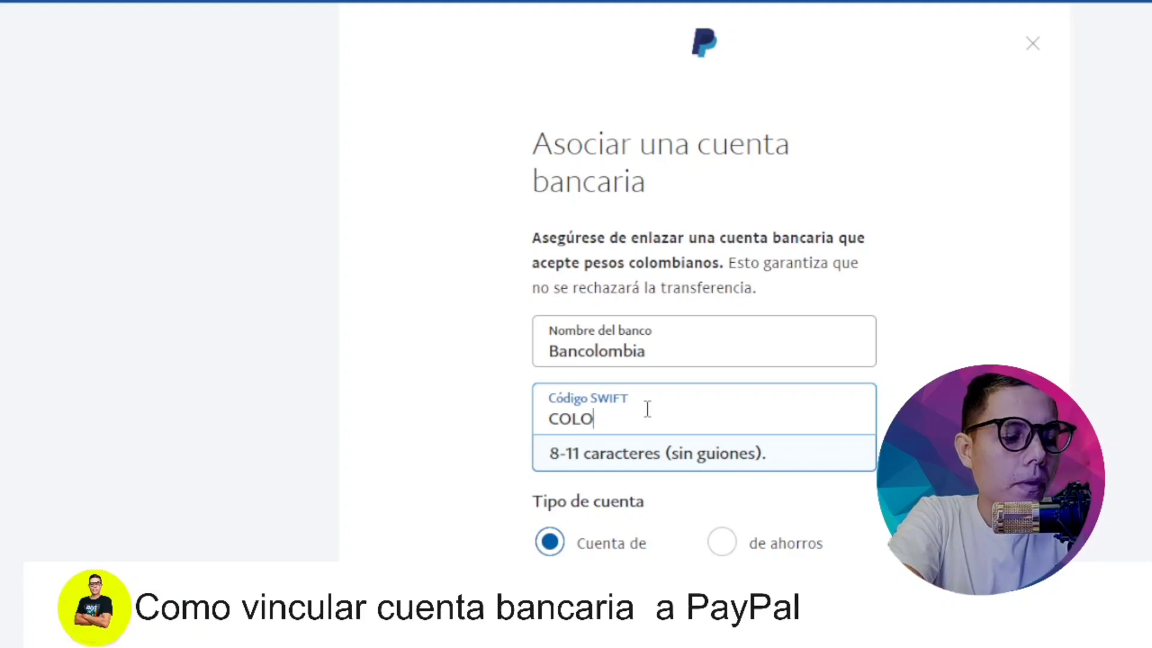
{"action": "type", "text": "COBM"}
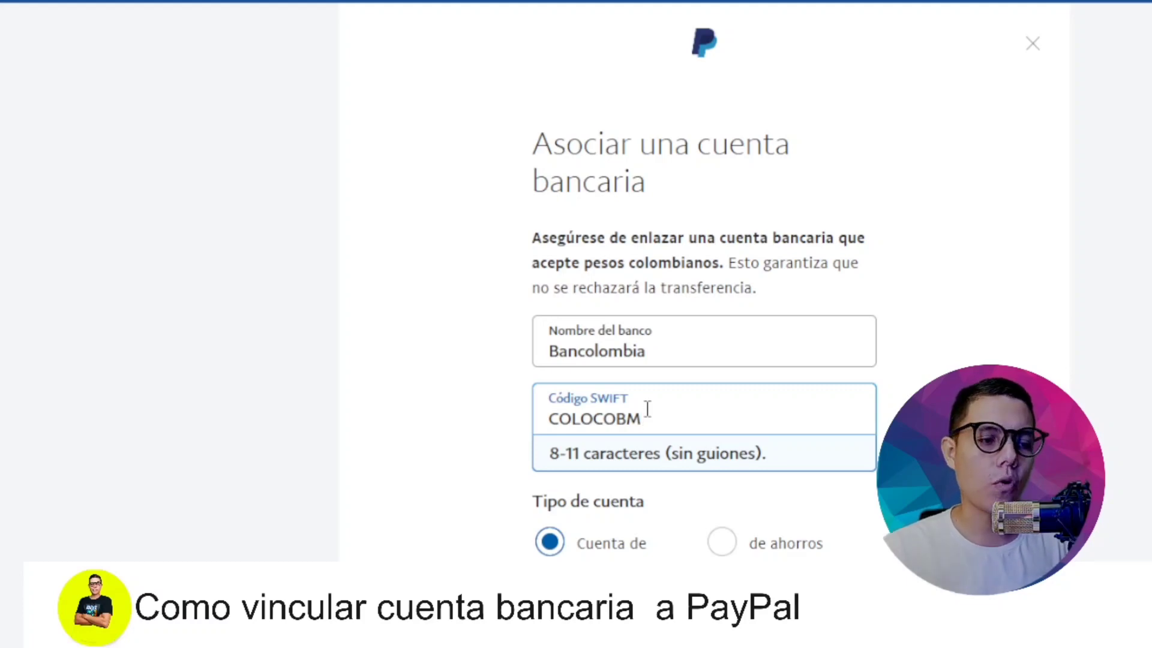
{"action": "key", "text": "Tab"}
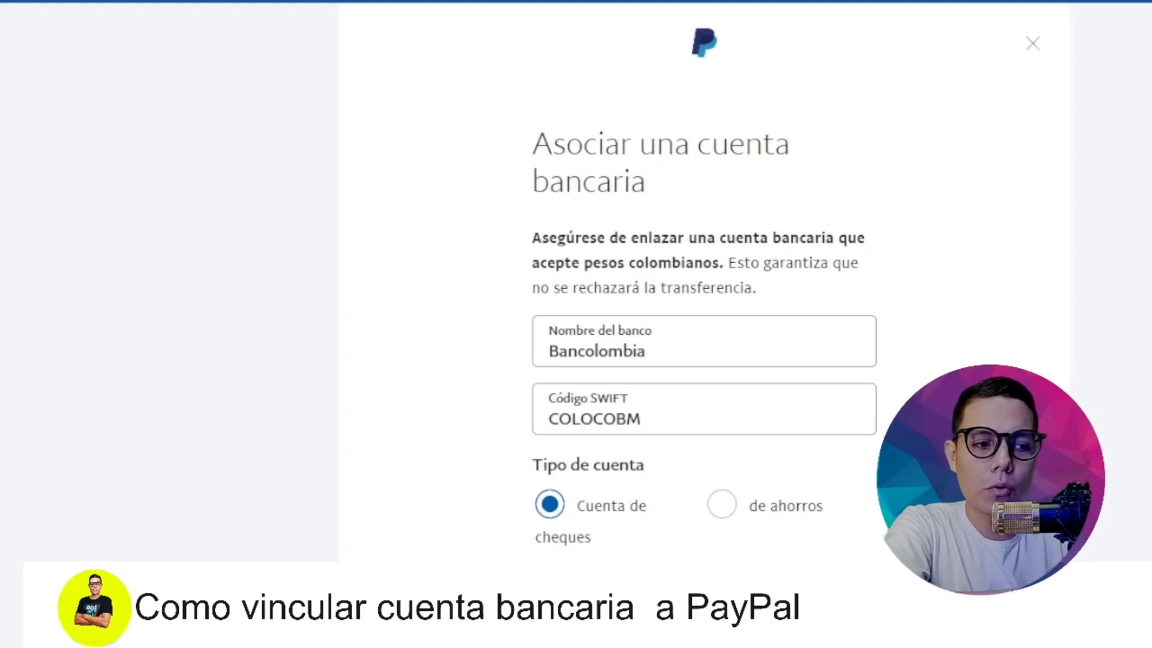
{"action": "left_click", "coordinate": [642, 418]}
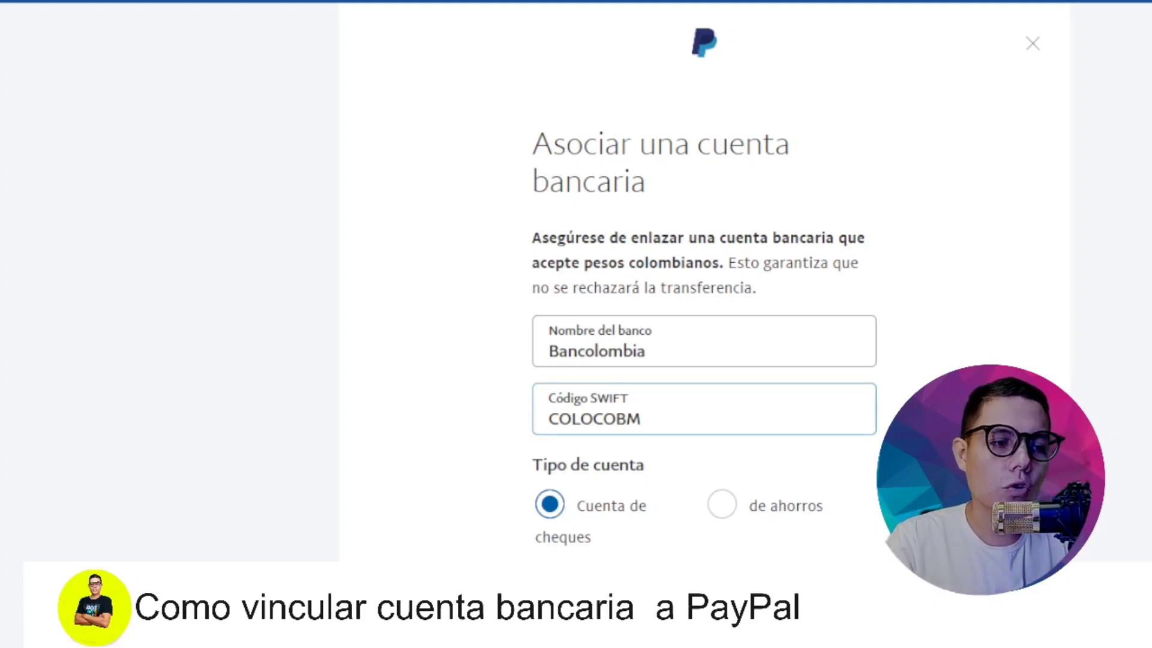
{"action": "left_click_drag", "start_coordinate": [641, 419], "coordinate": [489, 389]}
Step: Choose 'de ahorros' as the account type, then highlight the bank name and SWIFT entries
{"action": "left_click", "coordinate": [648, 306]}
{"action": "scroll", "coordinate": [647, 303], "scroll_direction": "down", "scroll_amount": 3}
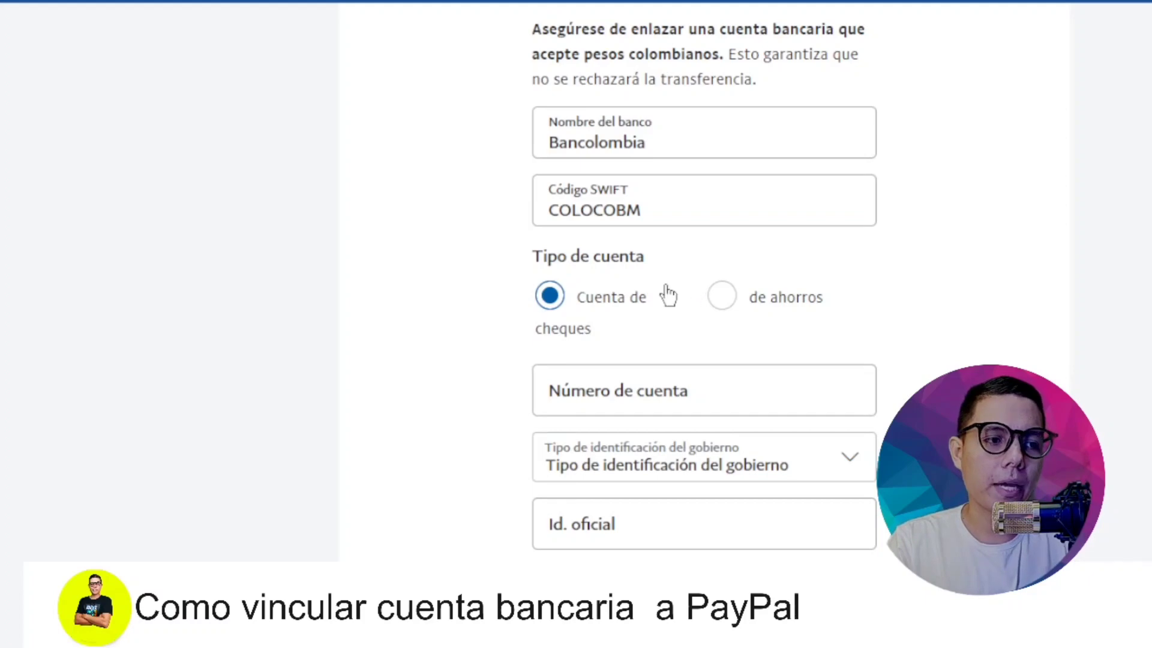
{"action": "left_click", "coordinate": [724, 297]}
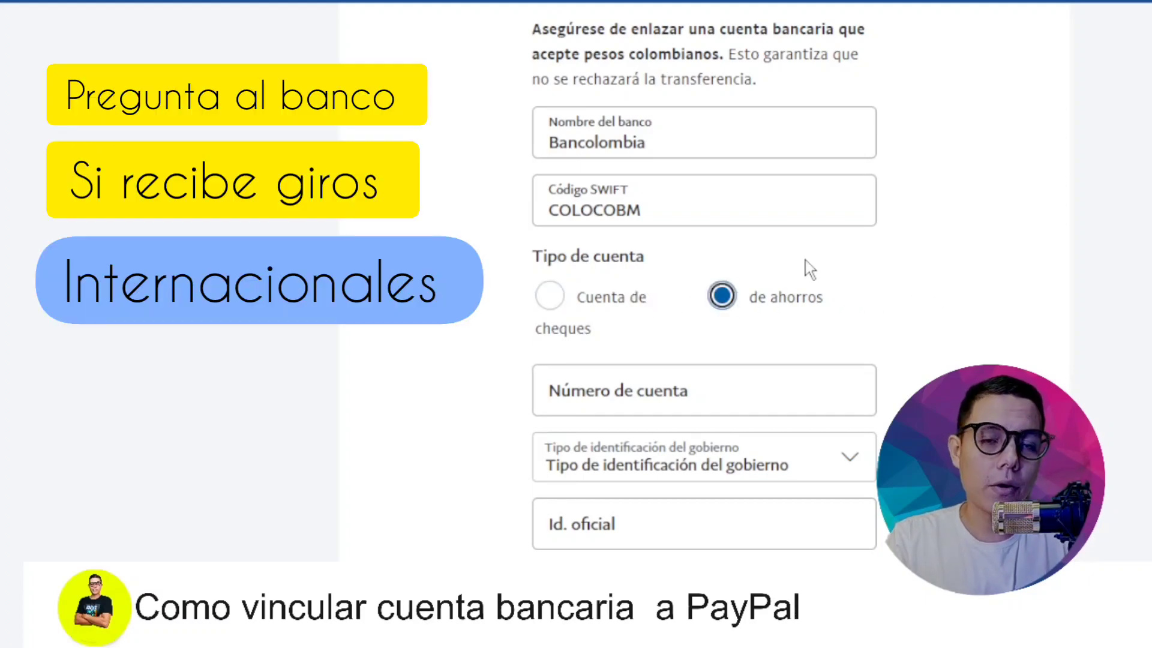
{"action": "left_click_drag", "start_coordinate": [547, 142], "coordinate": [814, 264]}
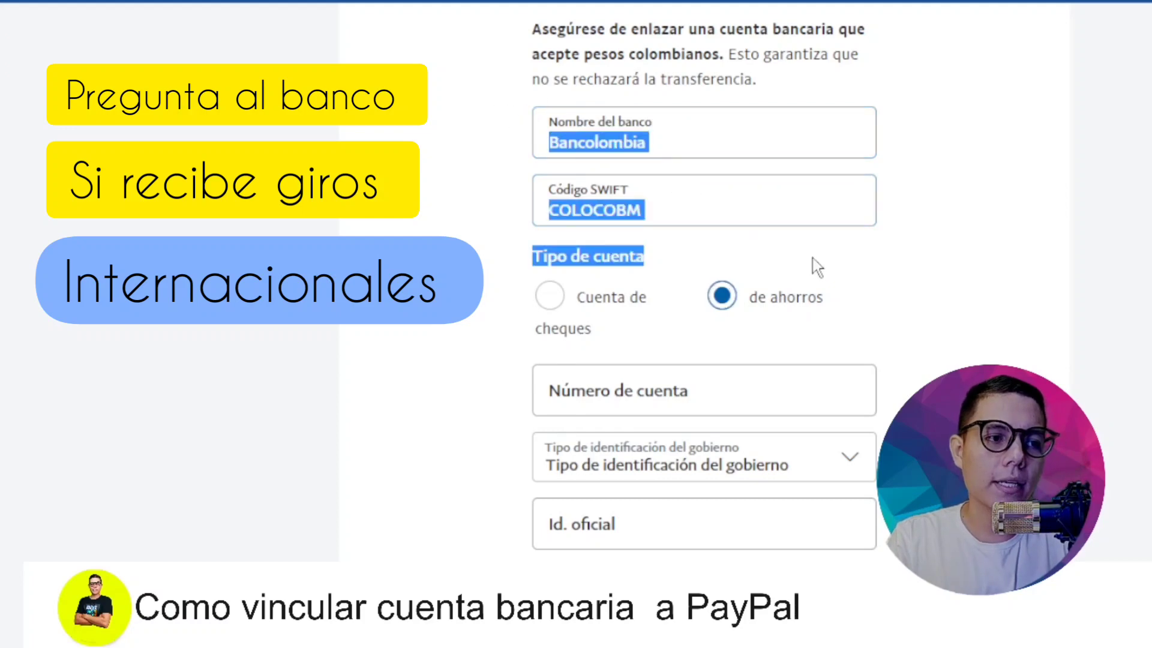
{"action": "left_click", "coordinate": [957, 261]}
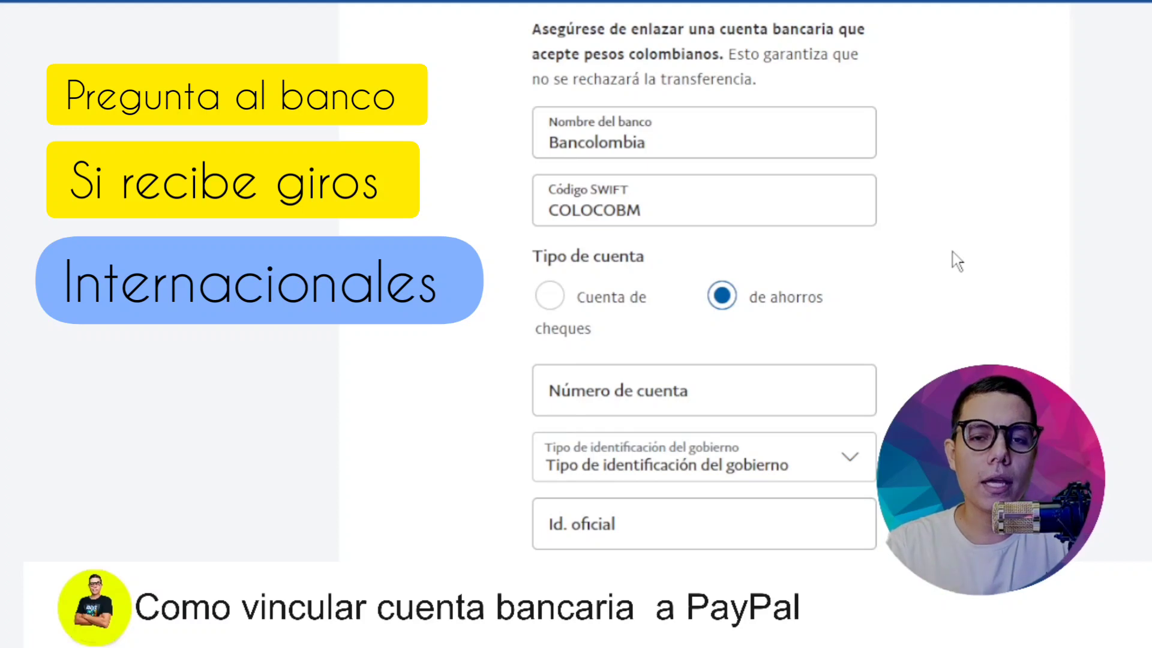
{"action": "left_click_drag", "start_coordinate": [544, 210], "coordinate": [676, 207]}
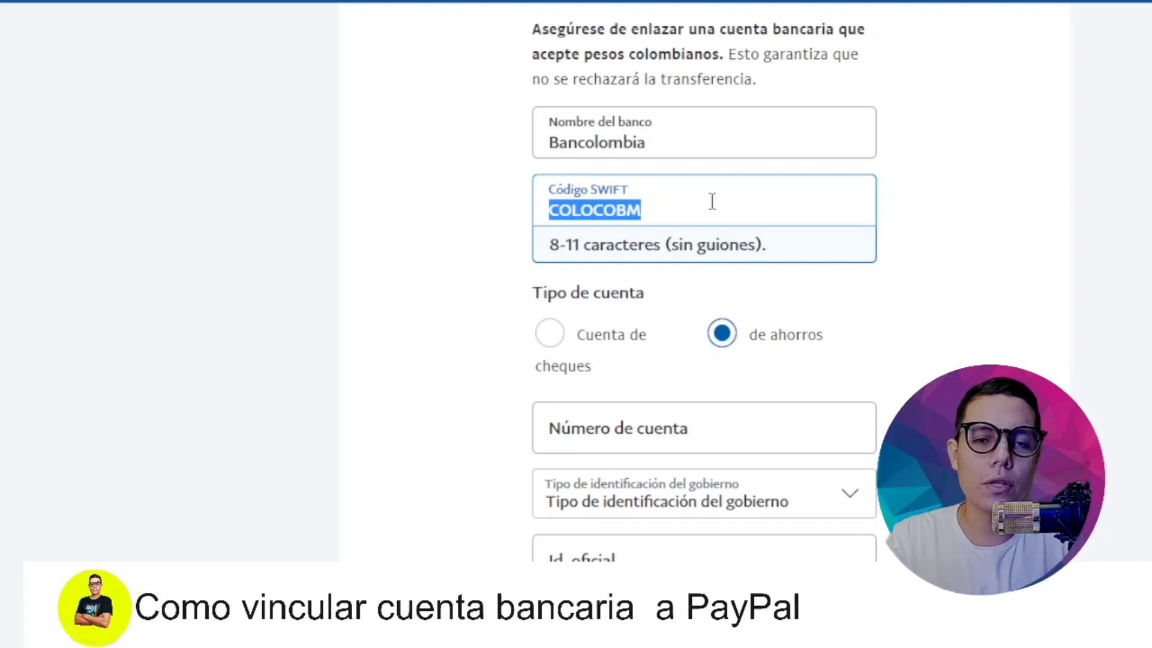
{"action": "scroll", "coordinate": [712, 201], "scroll_direction": "down", "scroll_amount": 3}
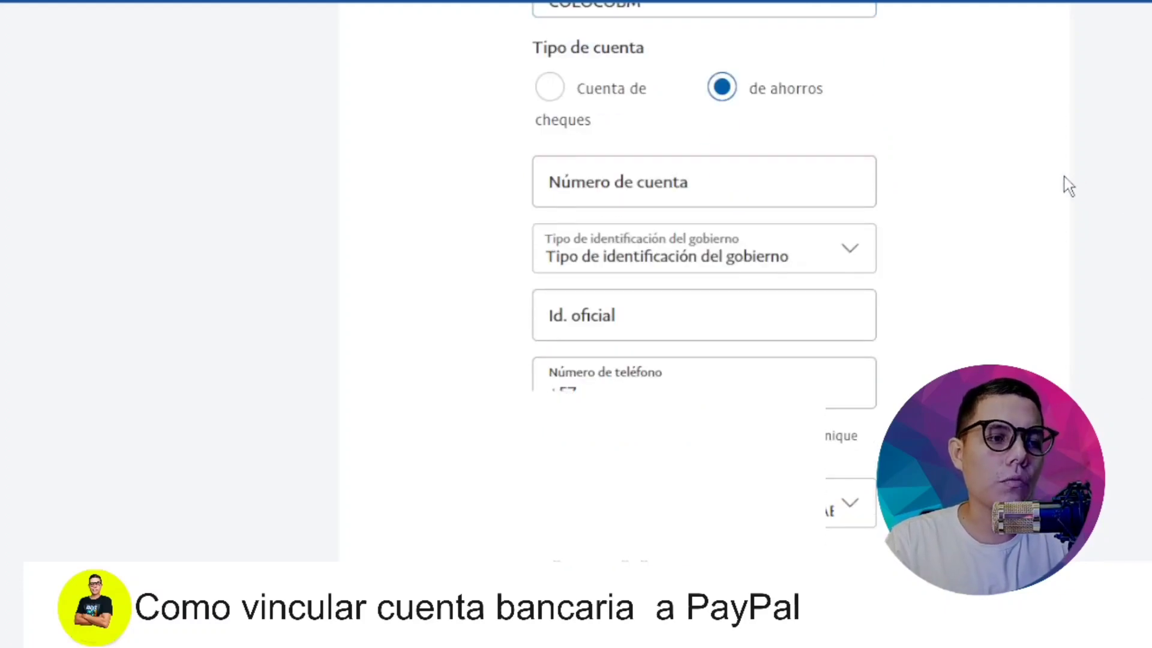
{"action": "scroll", "coordinate": [1067, 185], "scroll_direction": "down", "scroll_amount": 2}
{"action": "left_click", "coordinate": [717, 81]}
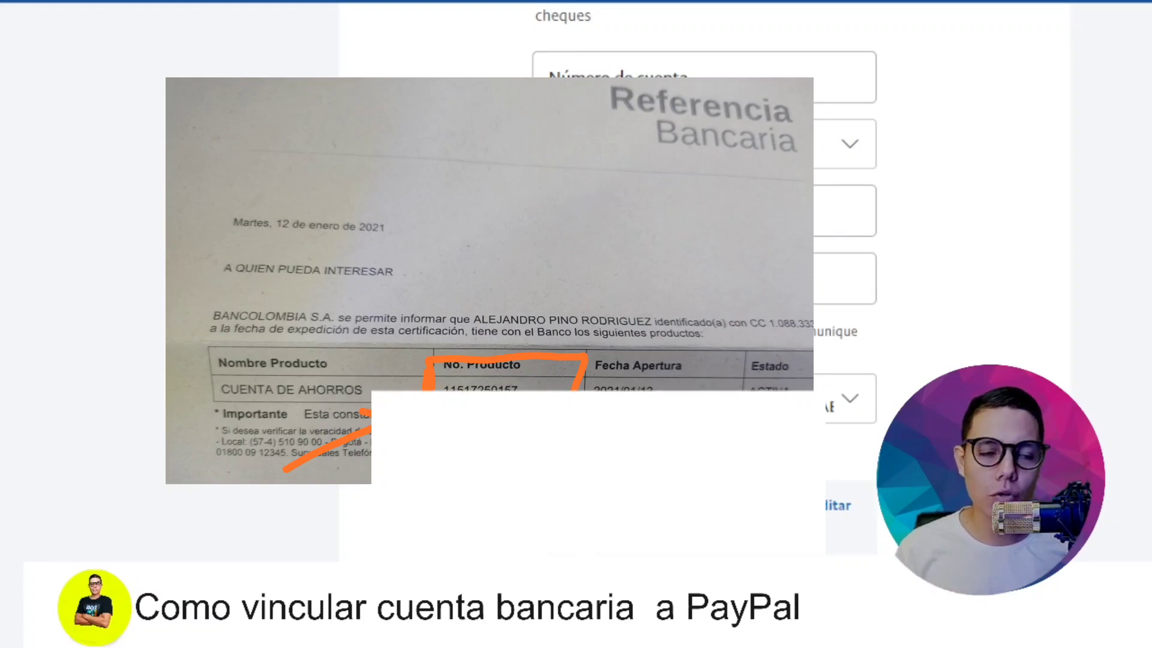
Step: Focus 'Número de cuenta' to show the 3–25 digit account number guidance
{"action": "left_click", "coordinate": [573, 63]}
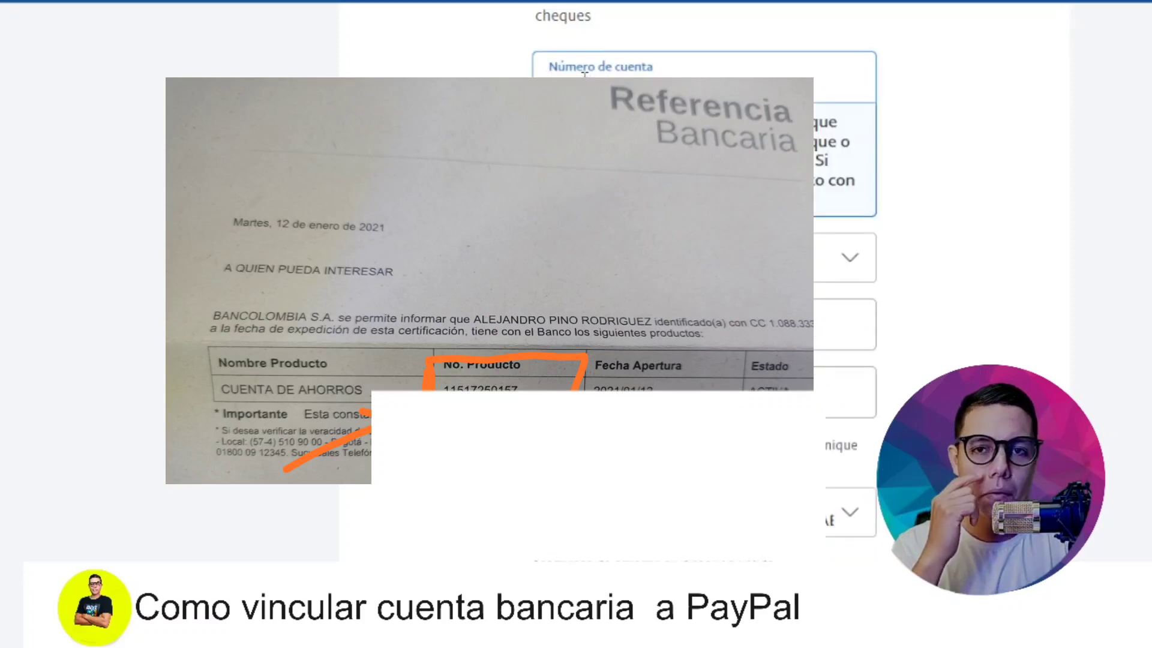
{"action": "left_click", "coordinate": [1018, 131]}
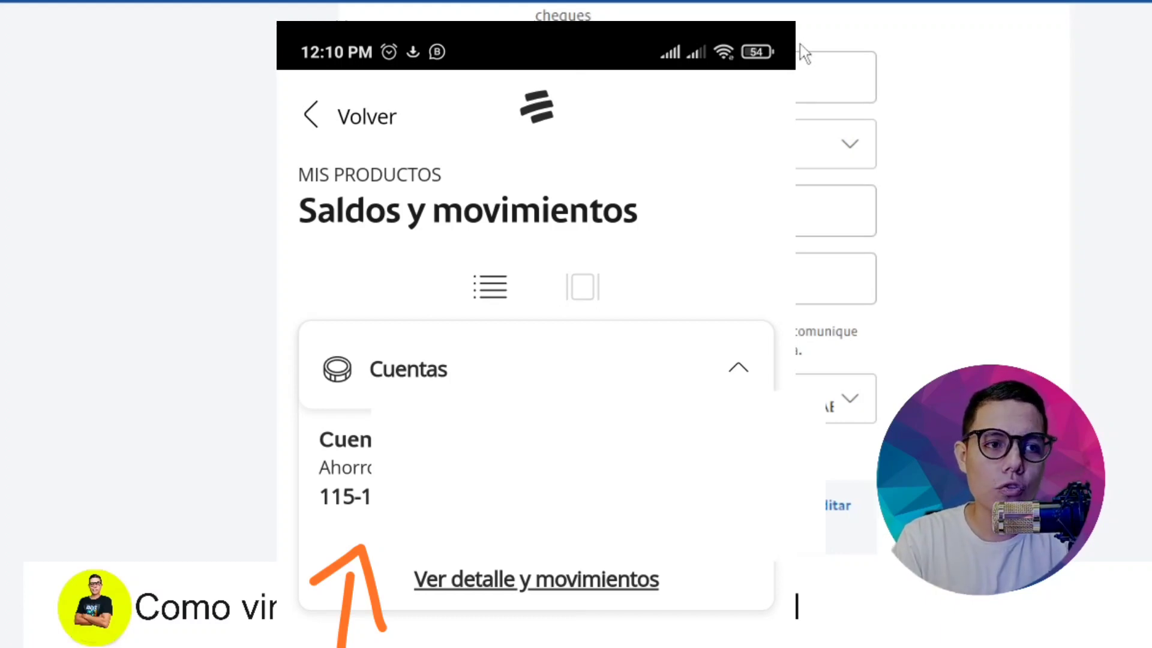
{"action": "left_click", "coordinate": [799, 78]}
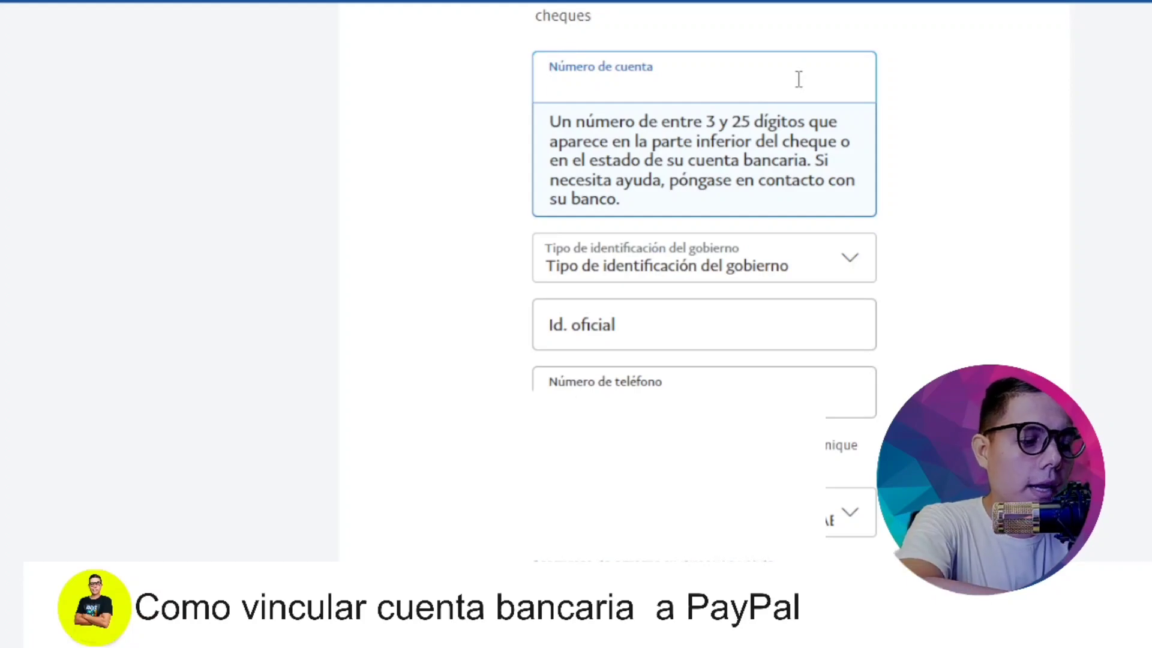
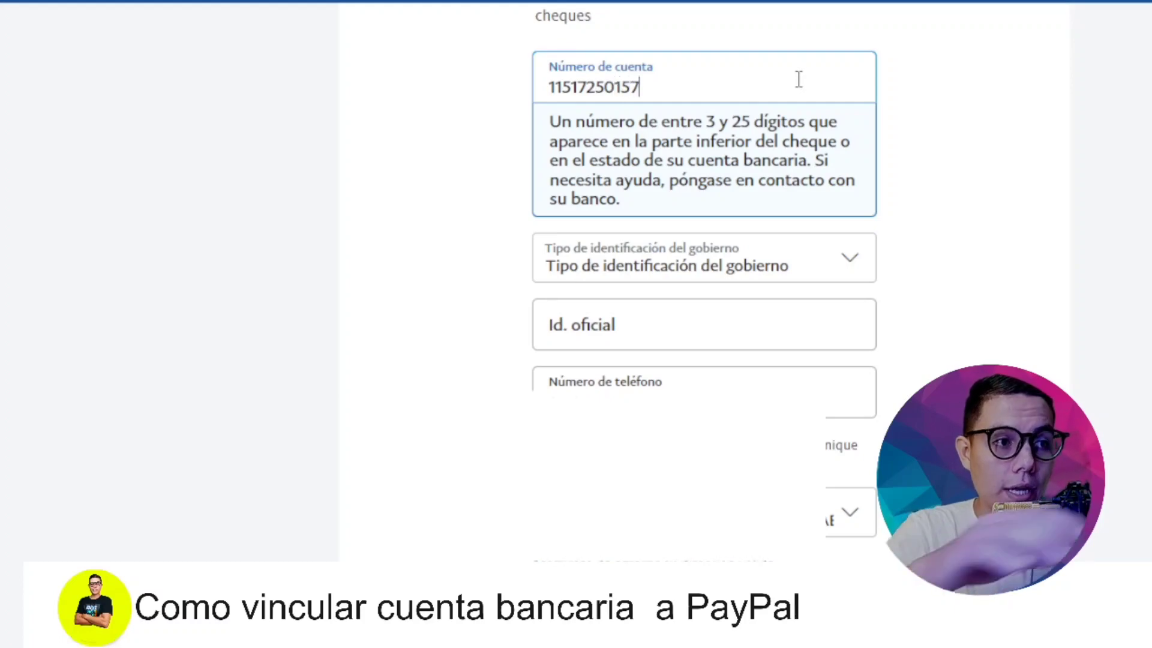
Step: Enter the savings account number and move on to the government ID type field
{"action": "key", "text": "Tab"}
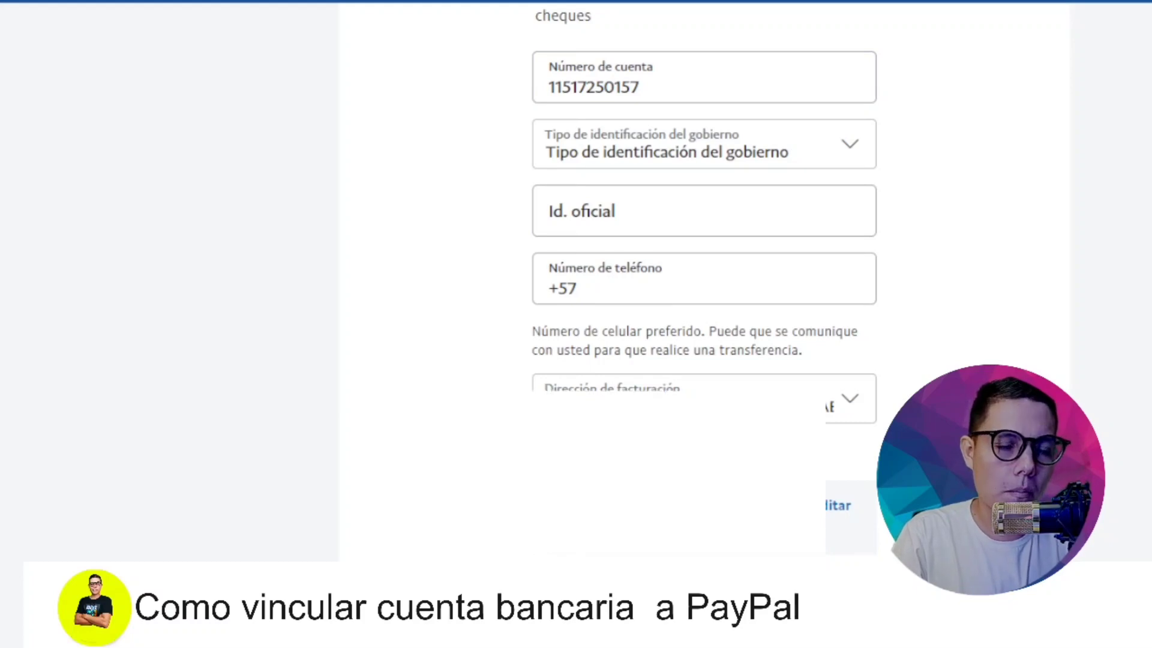
{"action": "left_click", "coordinate": [841, 150]}
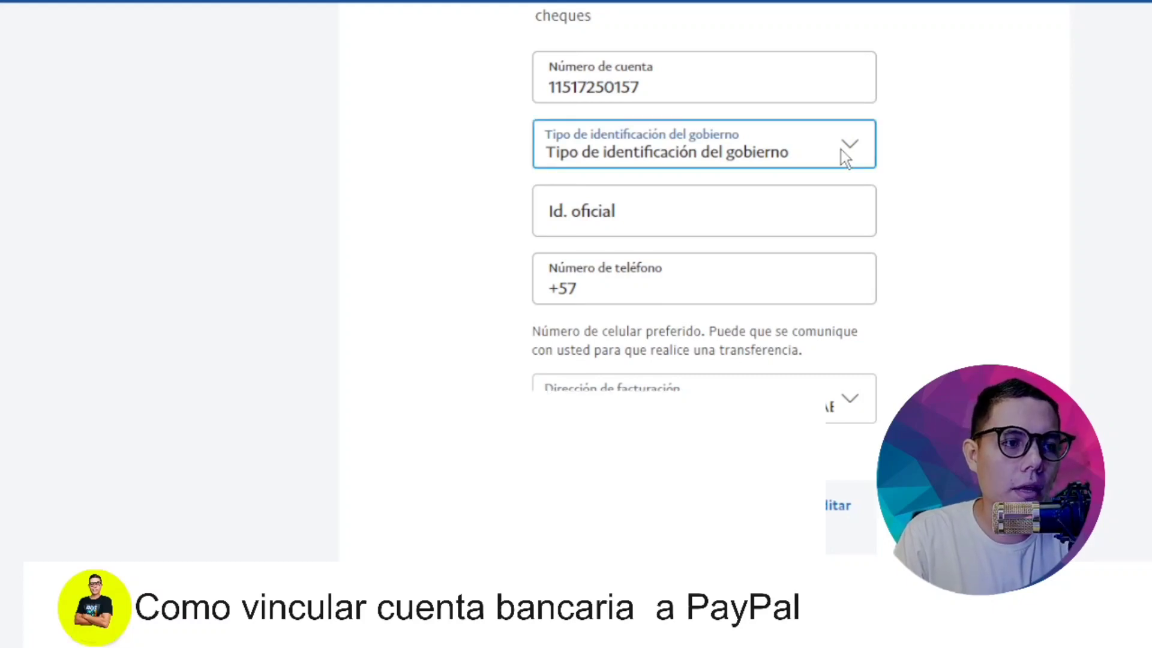